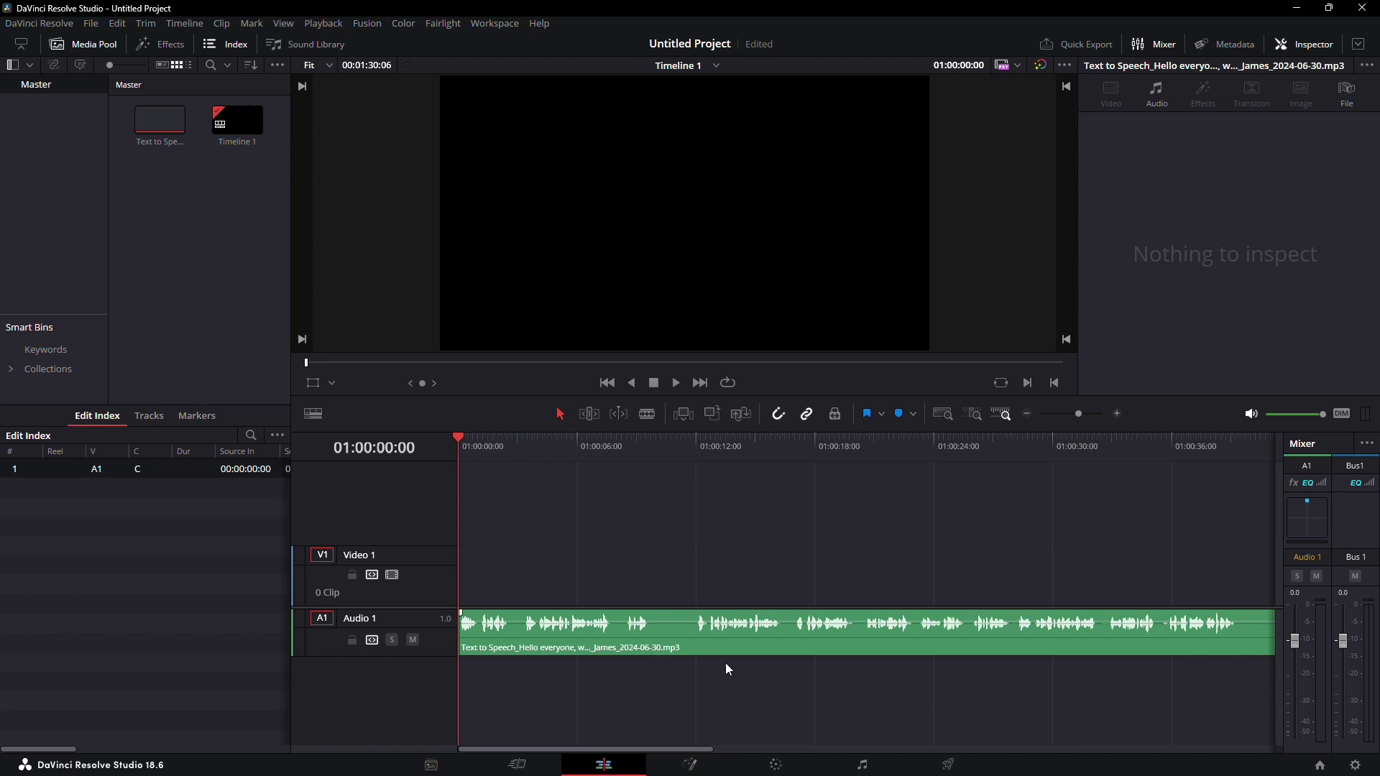
Show the voice clip's Inspector audio properties on the Fairlight page with the A1 clip selected
left_click(160, 120)
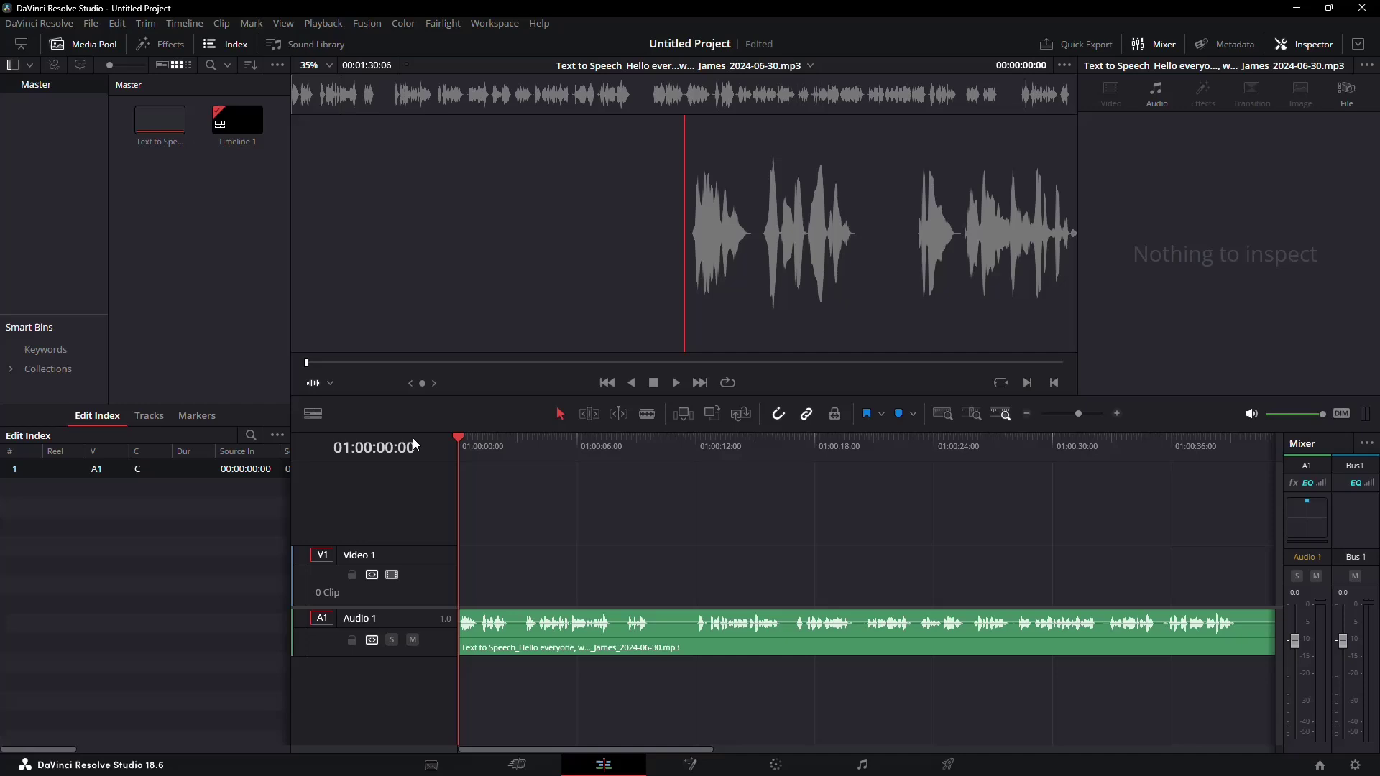
left_click(861, 763)
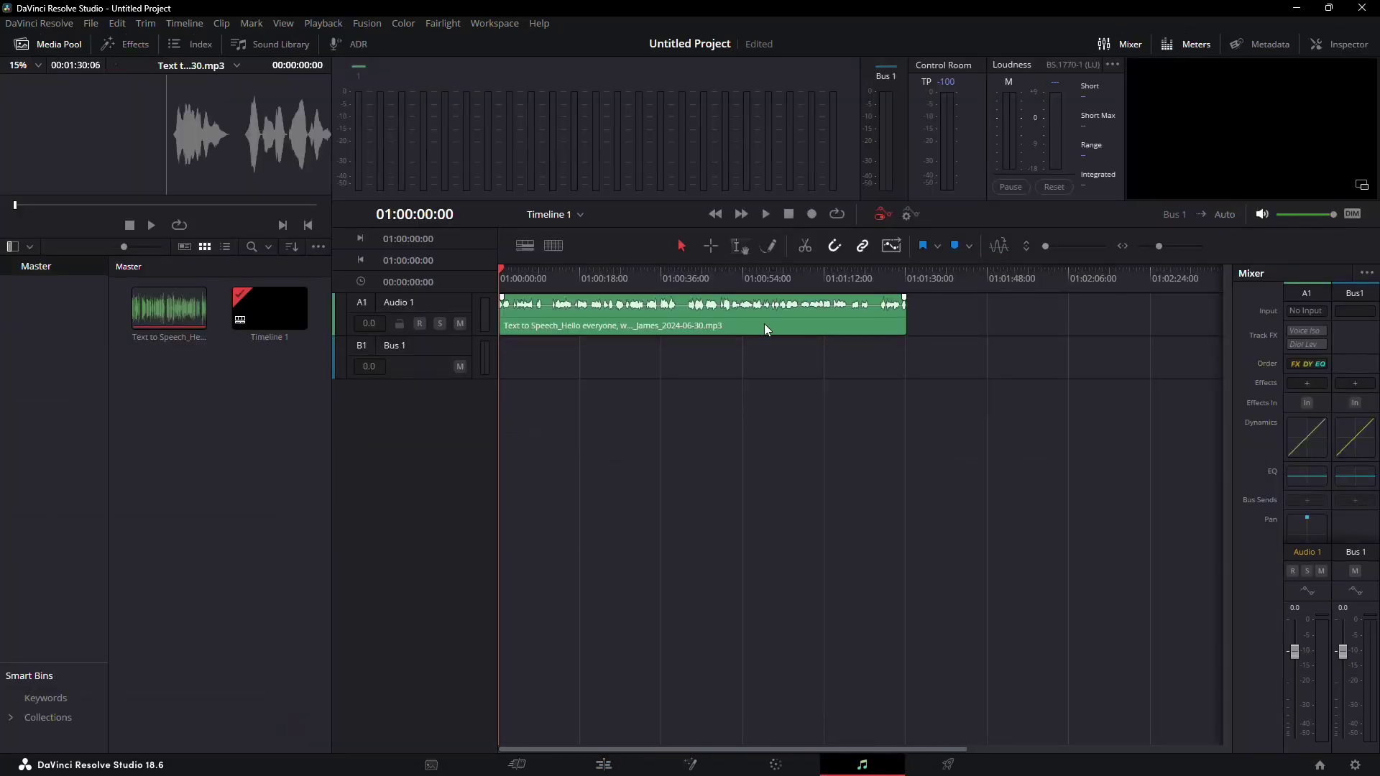
left_click(726, 317)
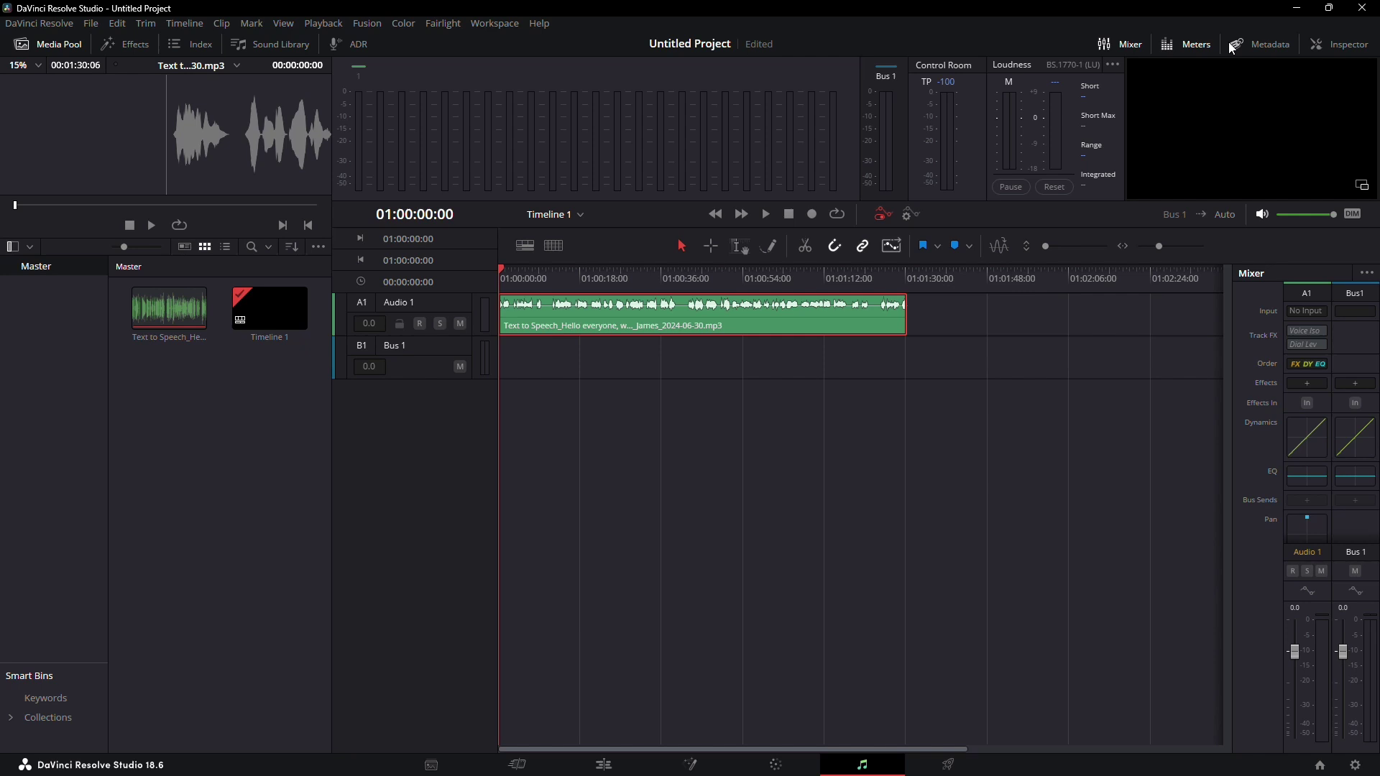
left_click(1334, 44)
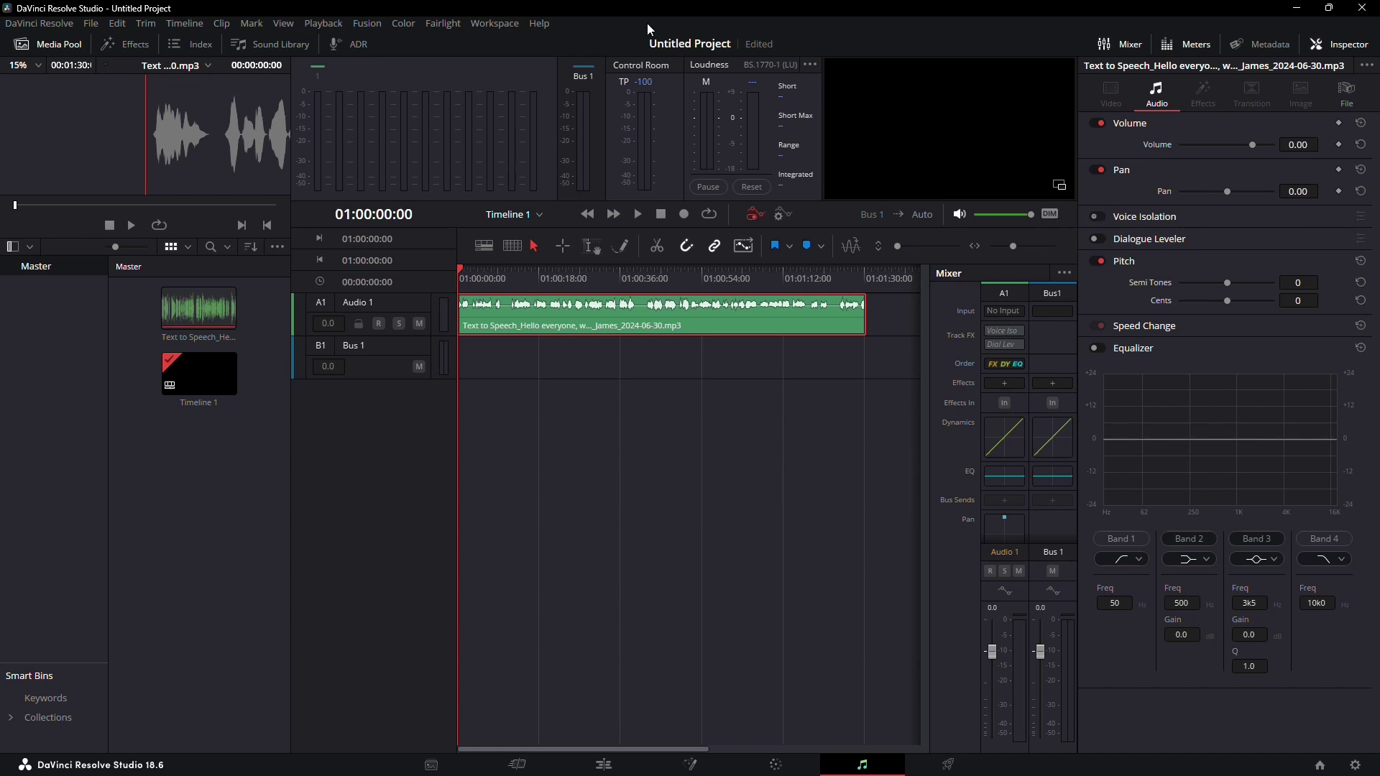
Enable Voice Isolation on the voice clip and set its Amount to 50
left_click(1096, 216)
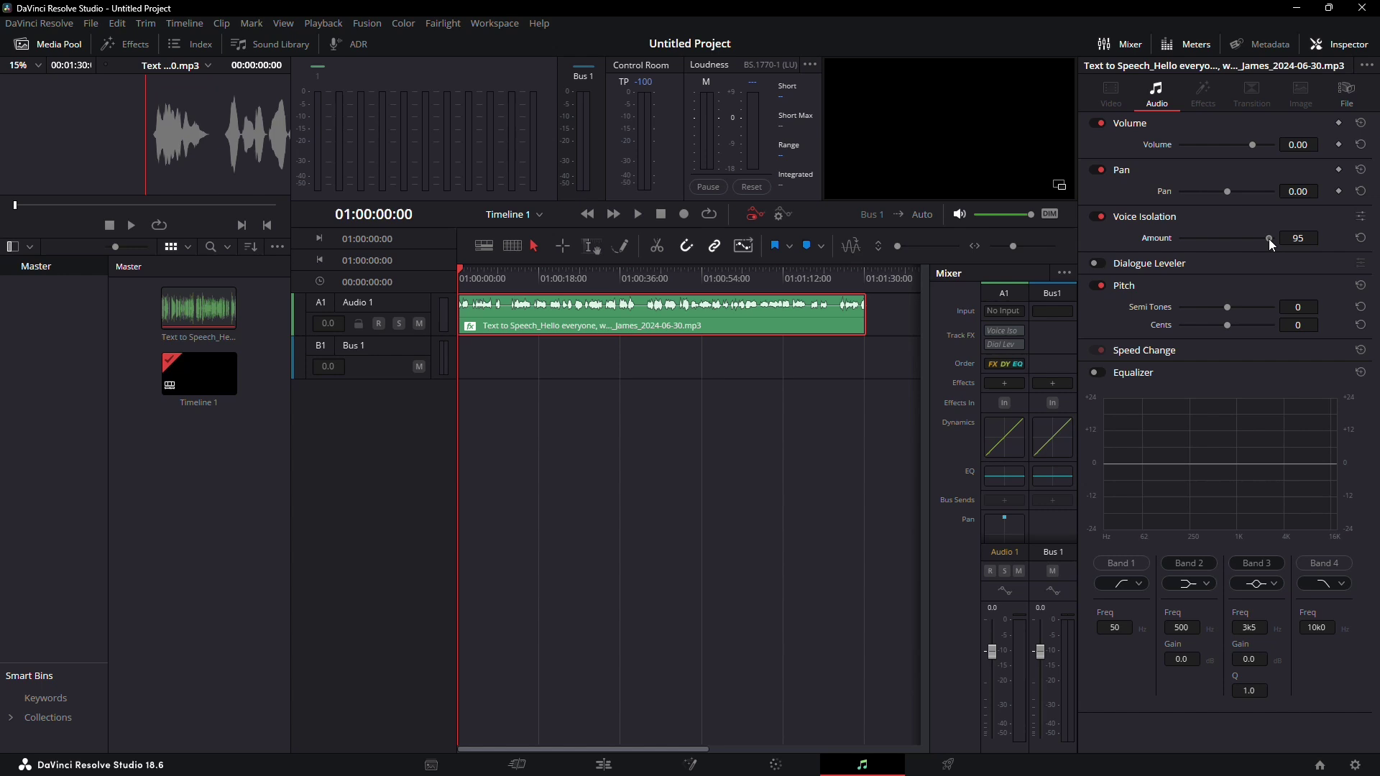
left_click_drag(1274, 237, 1226, 240)
Play back a few seconds of the voice clip with Voice Isolation, then stop
left_click(636, 215)
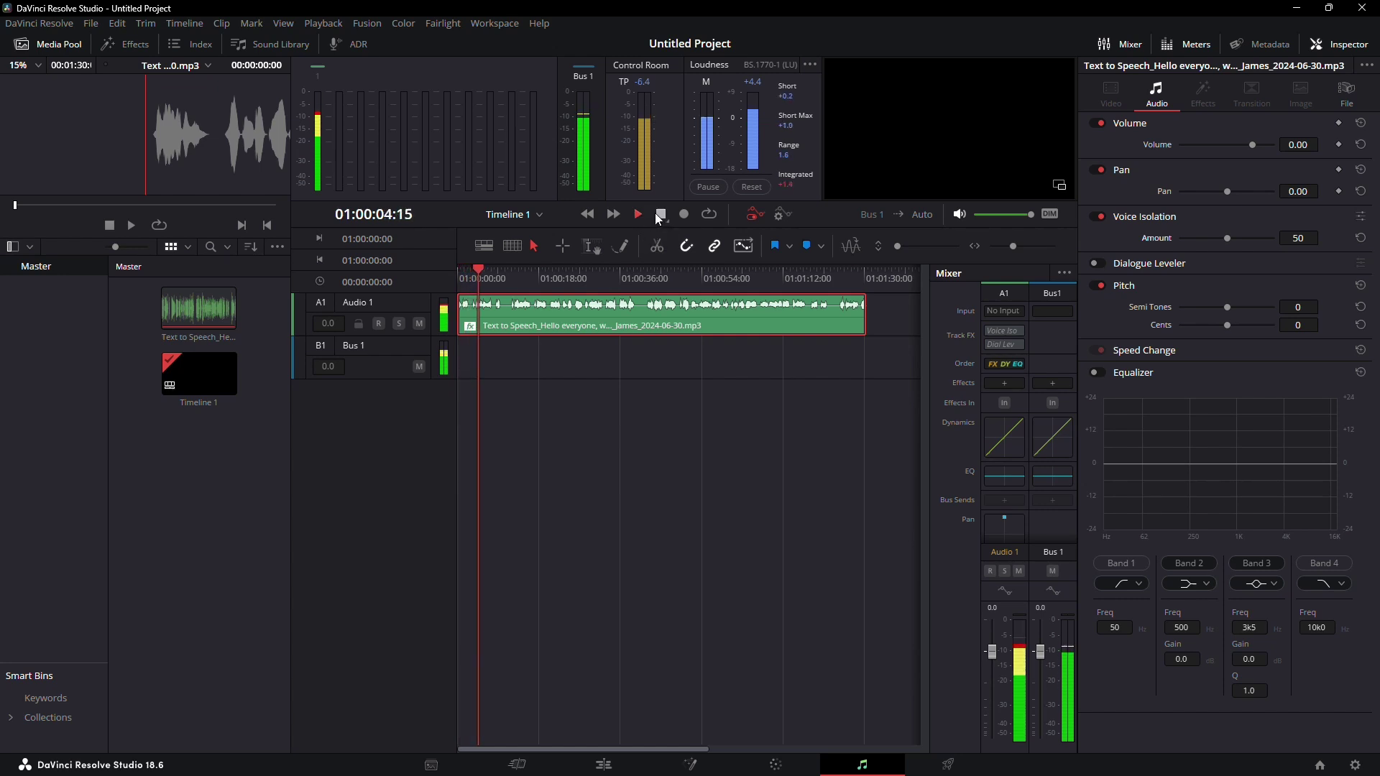
left_click(658, 216)
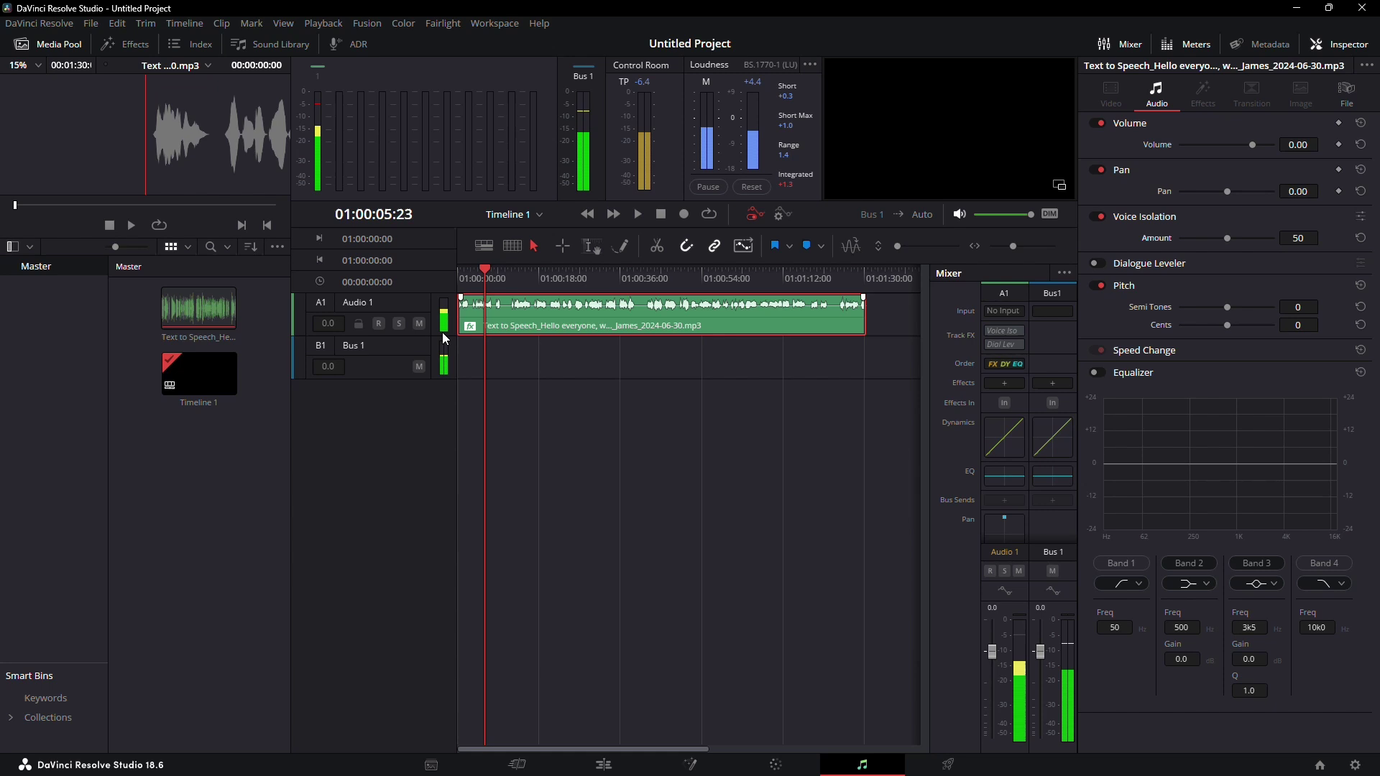
Enable Dialogue Leveler with its mode set to Optimize moderate levels
left_click(1098, 265)
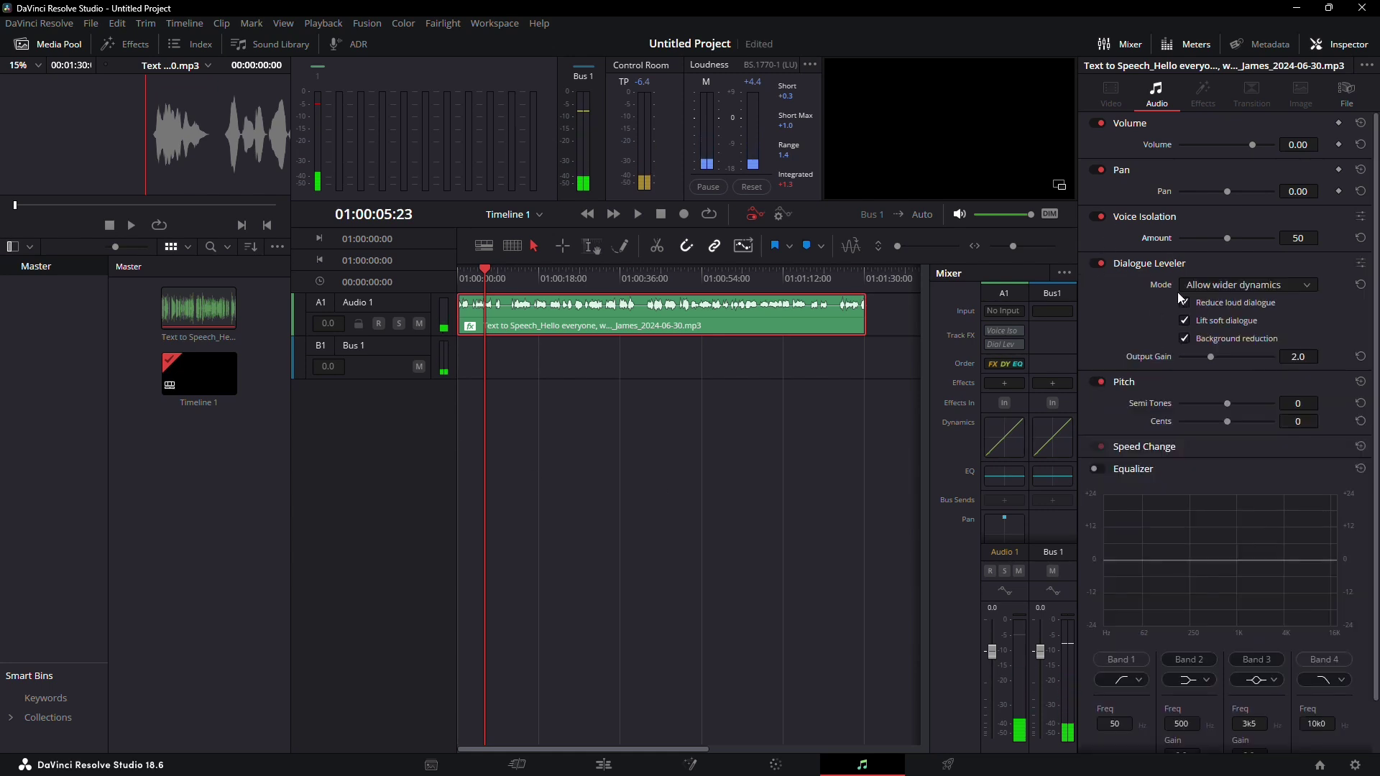
left_click(1252, 285)
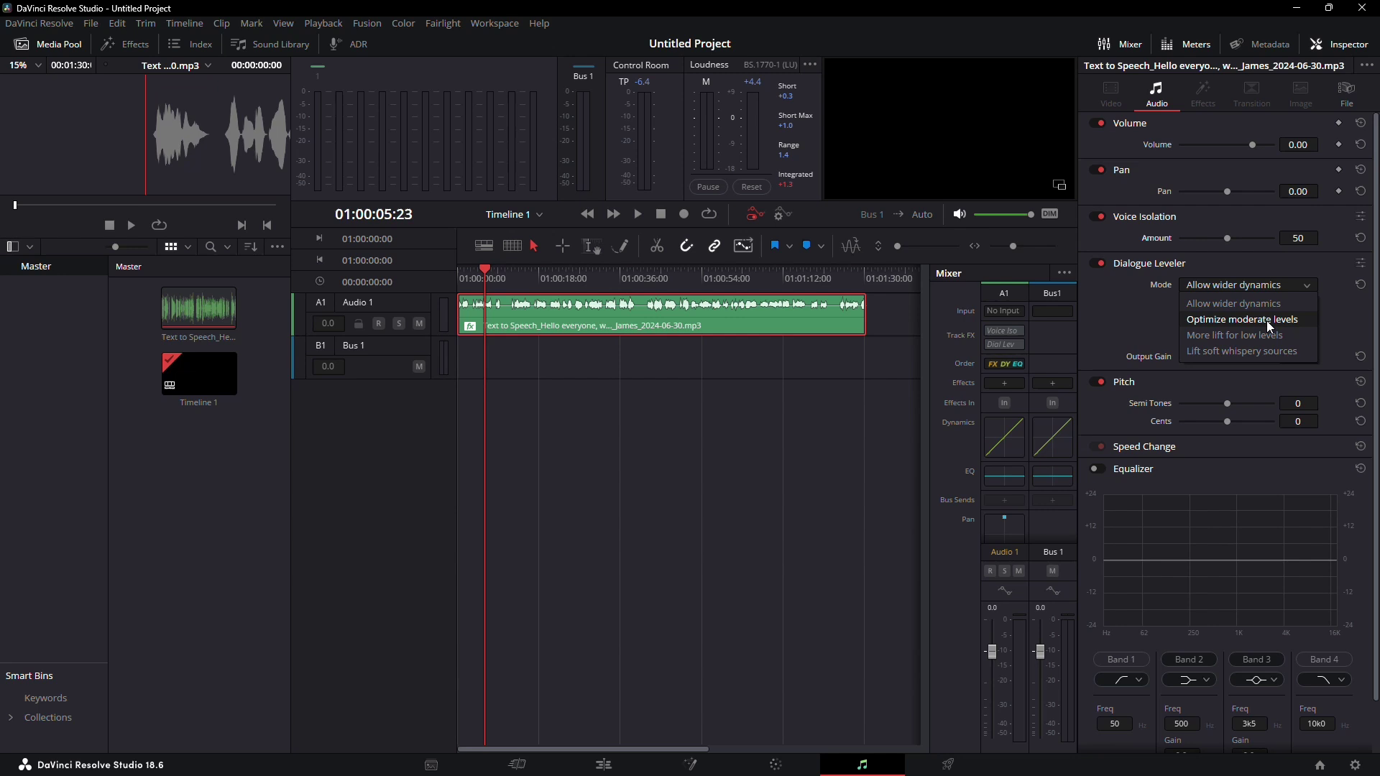
left_click(1219, 323)
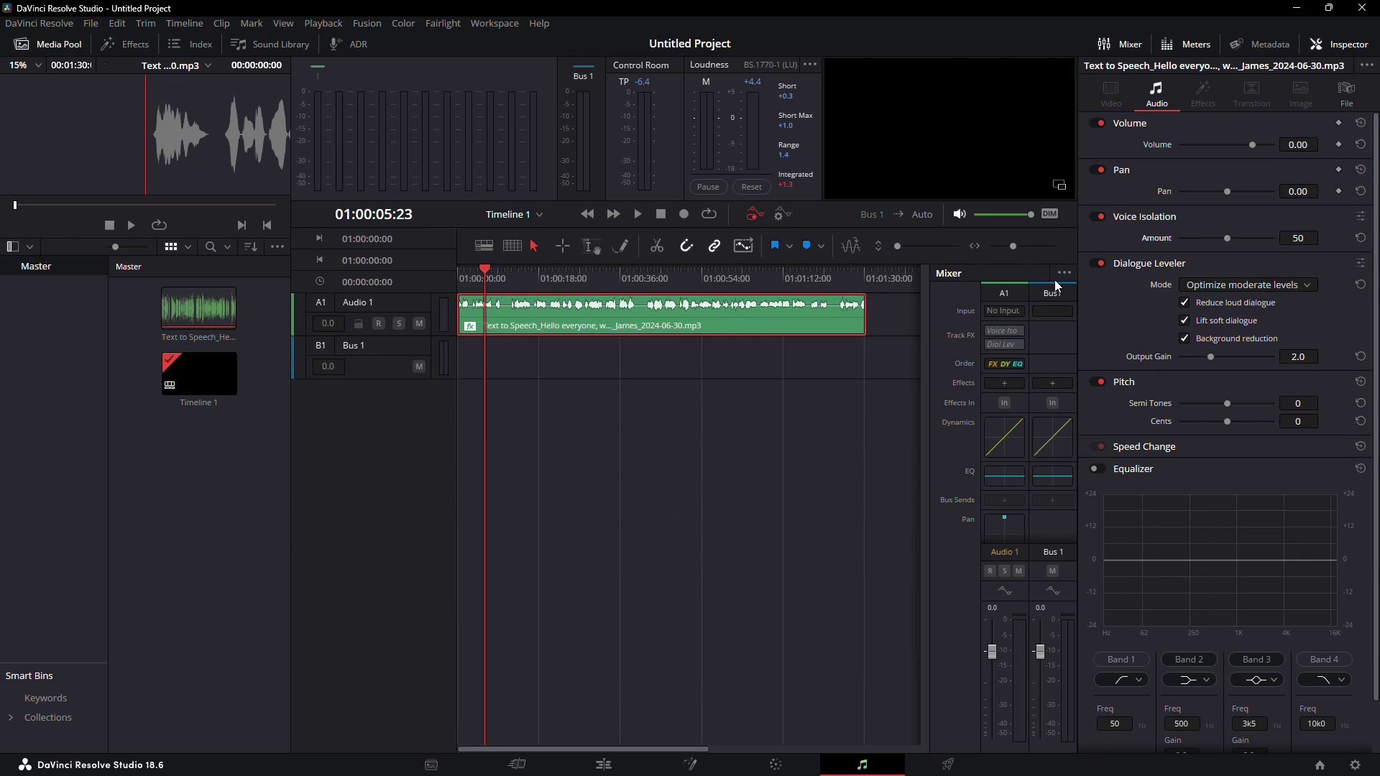
left_click(1246, 285)
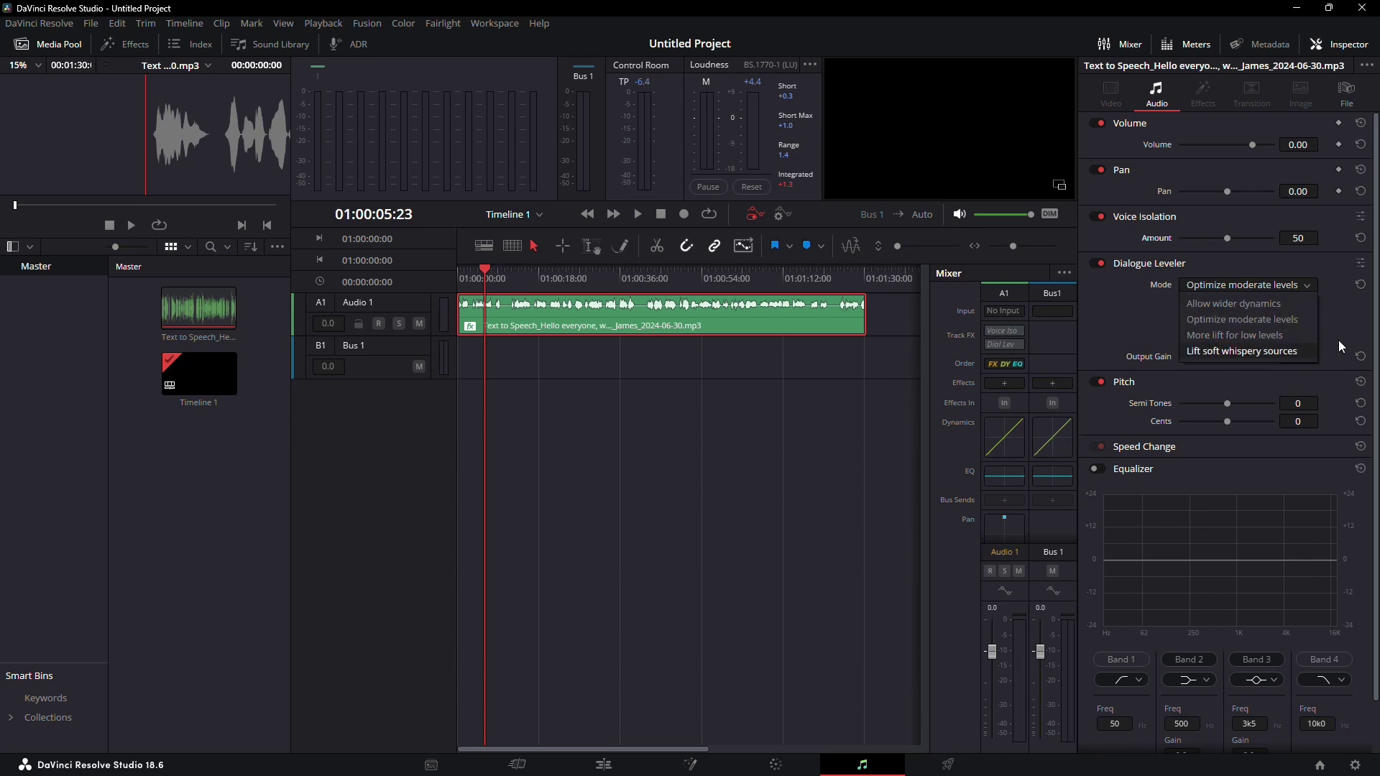
left_click(1254, 285)
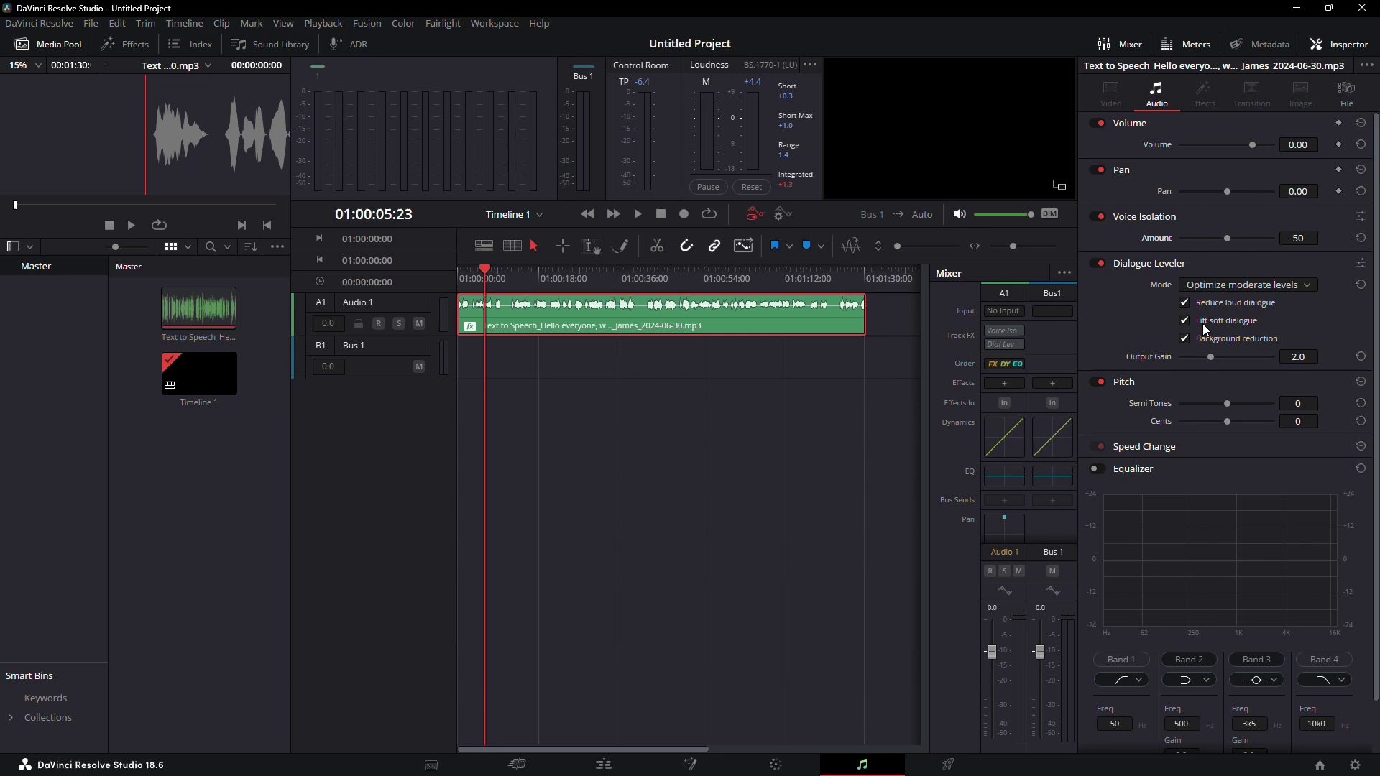